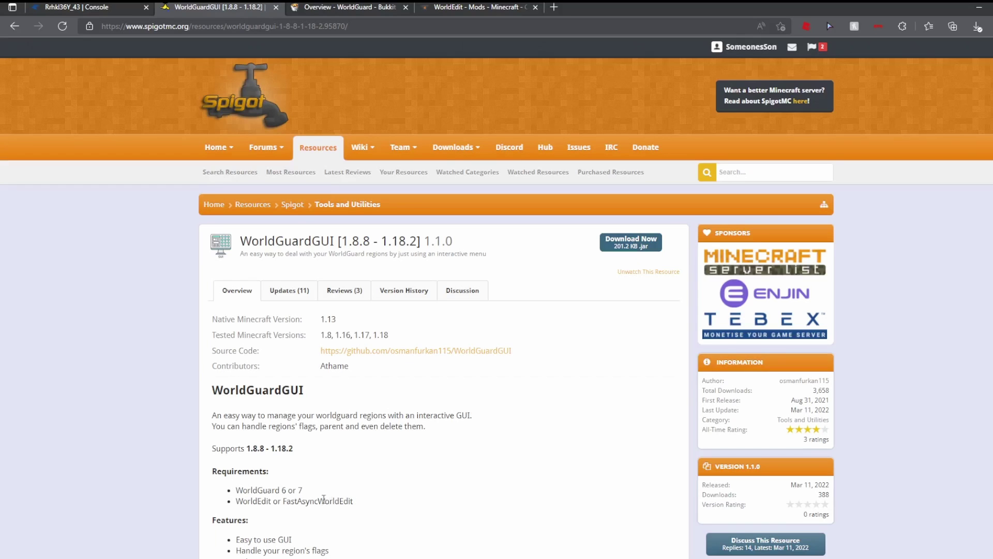
Check the WorldGuard Bukkit and WorldEdit CurseForge pages, then go back to the PyroHost console.
{"action": "left_click", "coordinate": [353, 6]}
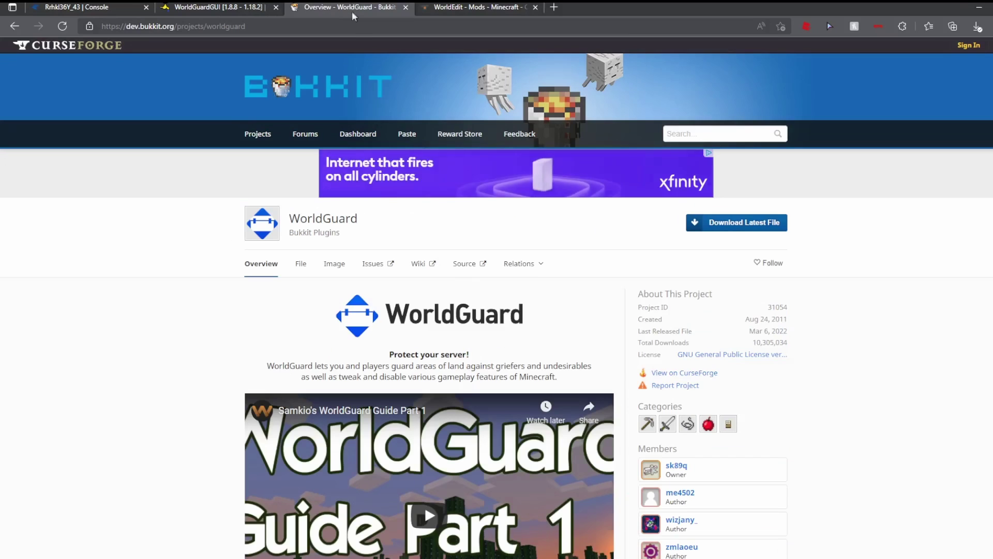
{"action": "key", "text": "ctrl+Tab"}
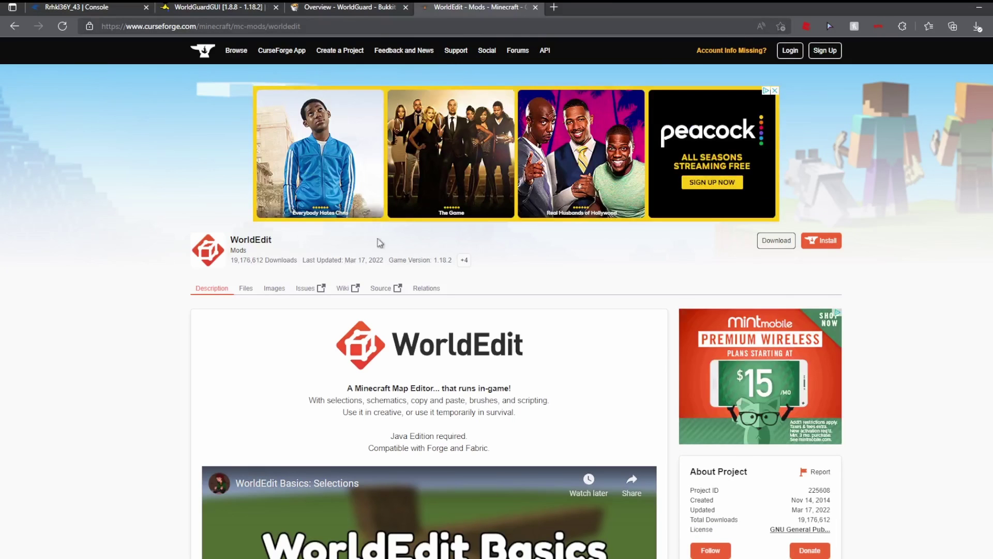
{"action": "left_click", "coordinate": [236, 5]}
{"action": "left_click", "coordinate": [81, 5]}
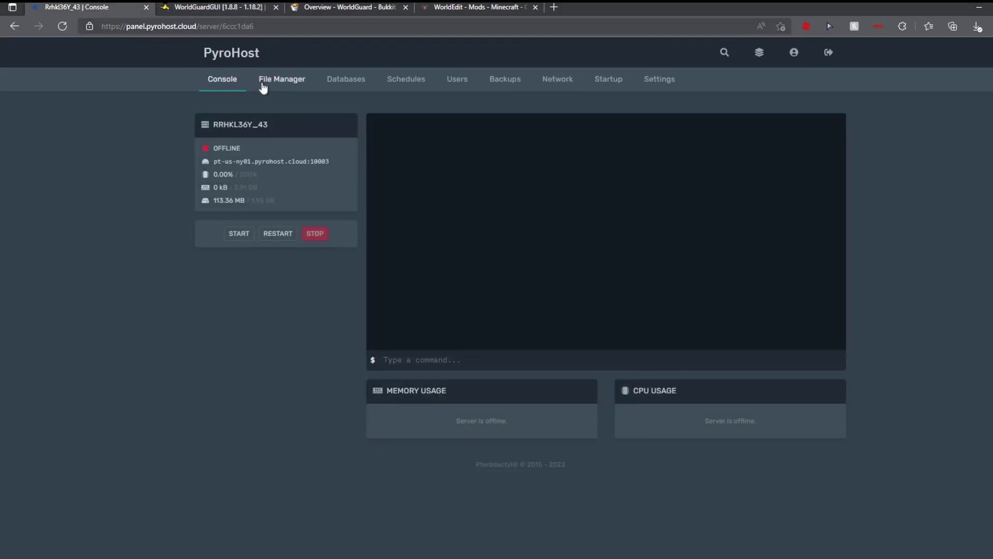
Verify worldedit-bukkit-6.1.9, worldguard-bukkit-6.2.2 and WorldGuardGUI-1.1.0 jars sit in plugins, then return to console.
{"action": "left_click", "coordinate": [262, 81]}
{"action": "left_click", "coordinate": [290, 207]}
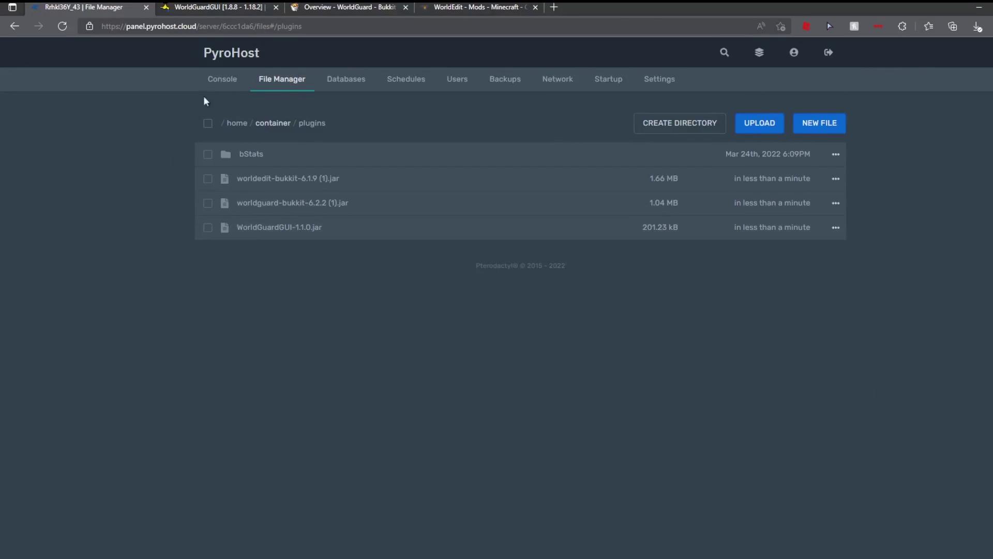
{"action": "left_click", "coordinate": [220, 82]}
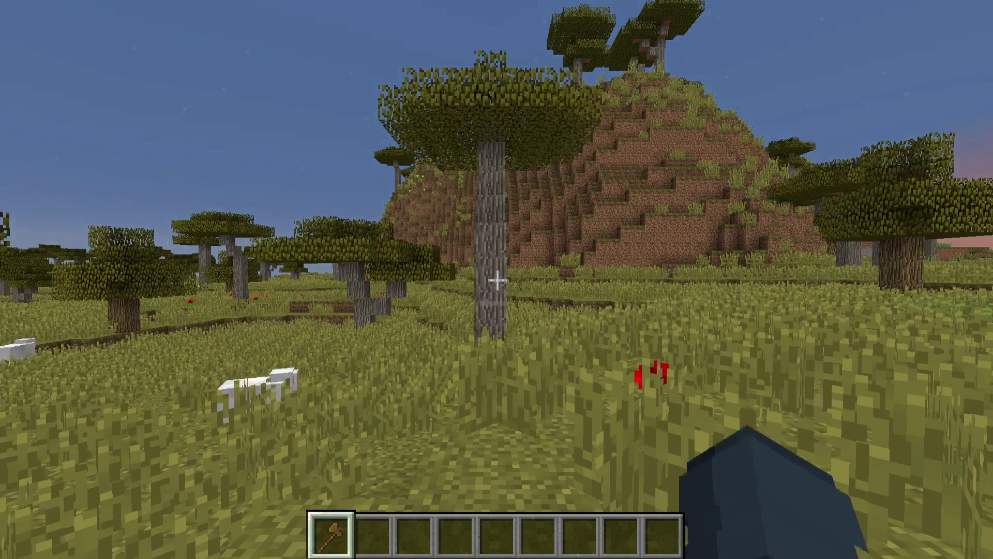
Get the WorldEdit wand with /wand on the wooden axe and fly back over the meadow.
{"action": "key", "text": "1"}
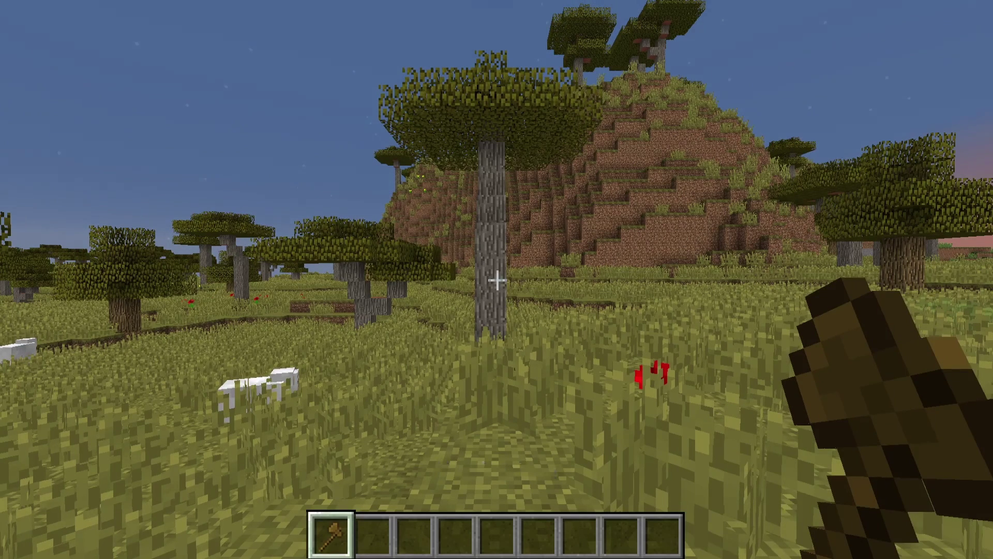
{"action": "key", "text": "slash"}
{"action": "type", "text": "/wand"}
{"action": "key", "text": "Return"}
{"action": "key", "text": "space"}
{"action": "key", "text": "space"}
{"action": "key", "text": "s"}
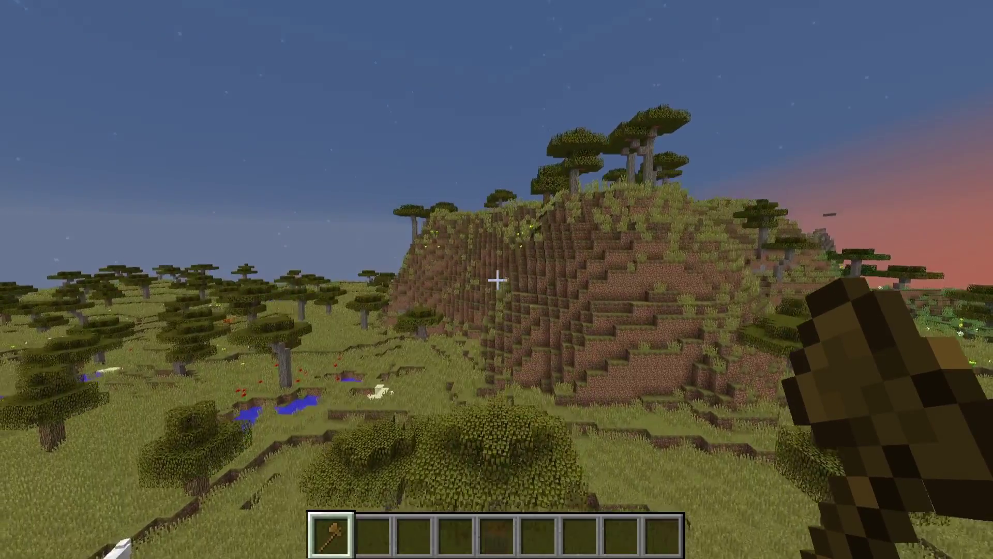
{"action": "key", "text": "s"}
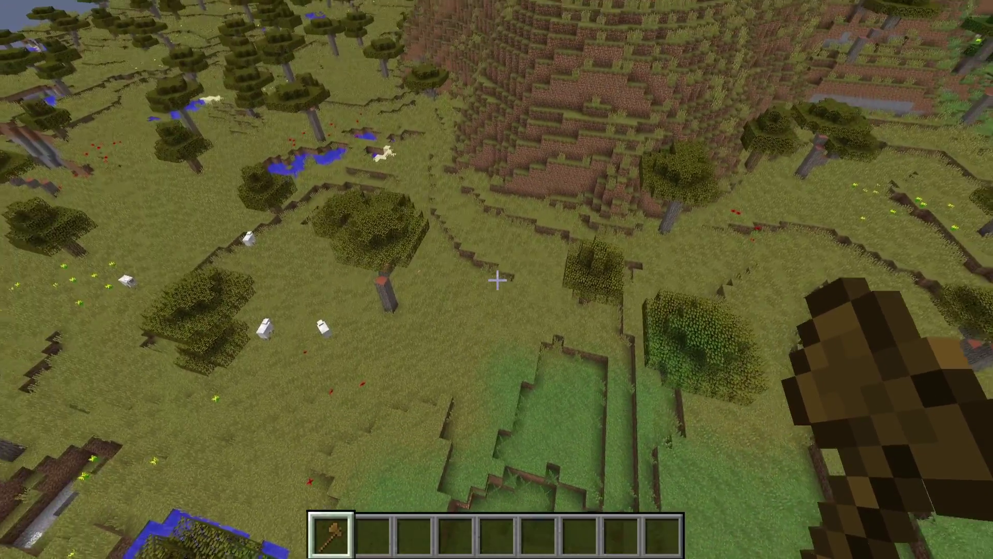
{"action": "type", "text": "/u"}
{"action": "key", "text": "Escape"}
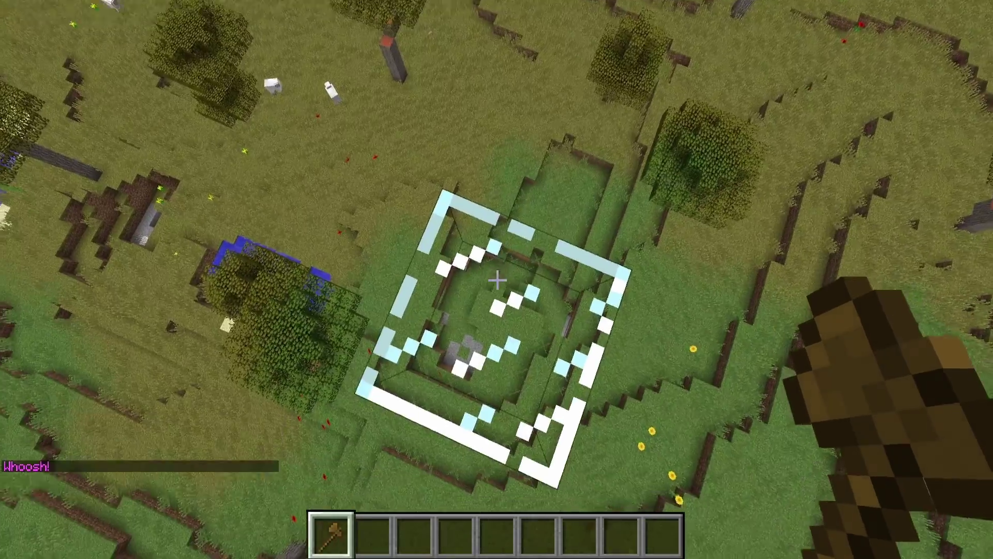
Mark selection corners (112, 95, 353) and (148, 67, 388) with the wooden axe.
{"action": "left_click", "coordinate": [497, 279]}
{"action": "key", "text": "2"}
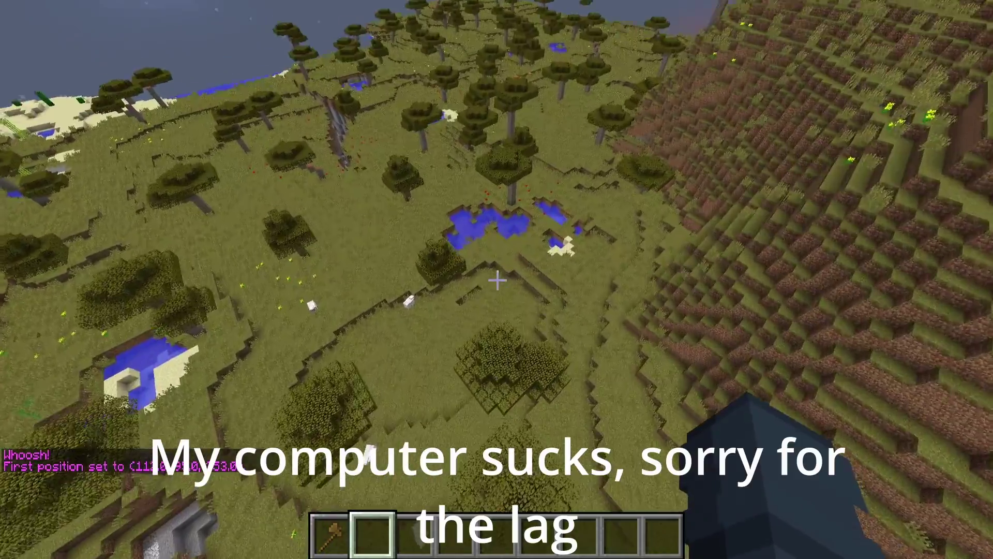
{"action": "key", "text": "1"}
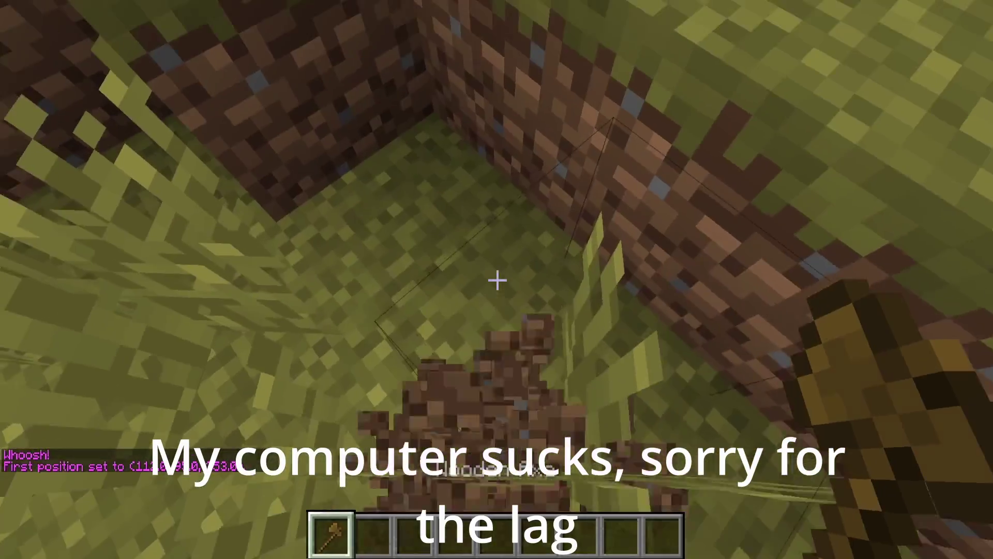
{"action": "right_click", "coordinate": [497, 280]}
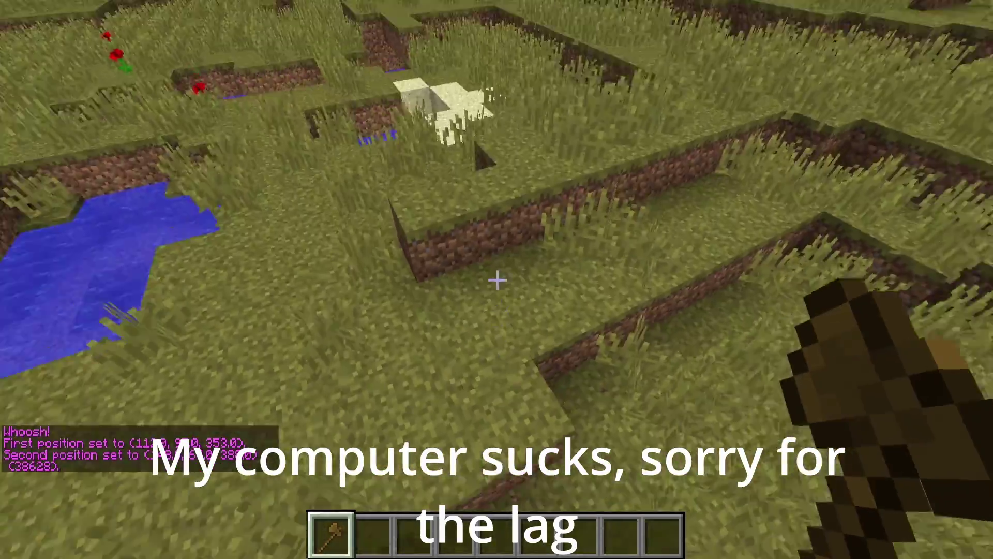
{"action": "key", "text": "t"}
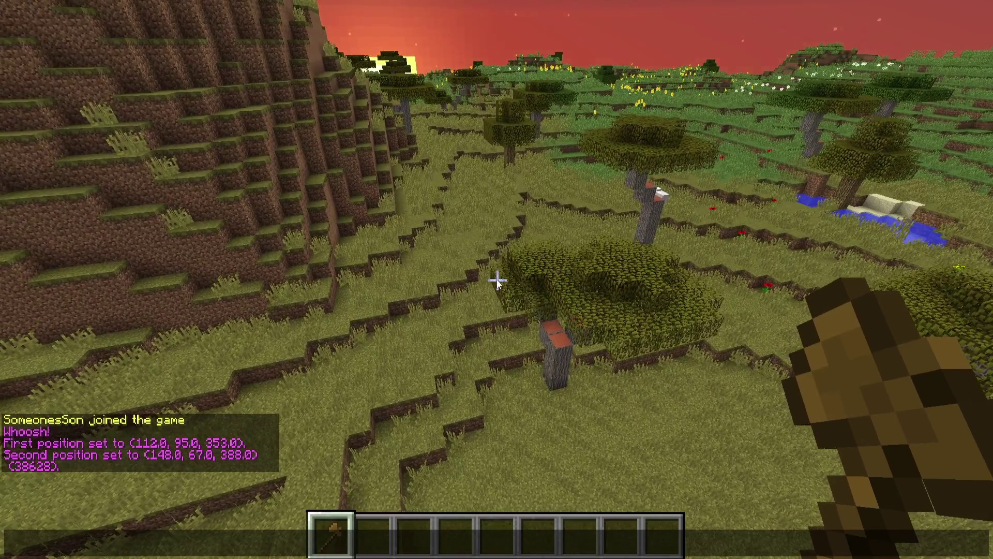
Run /rg define test to create region 'test' from the current selection.
{"action": "type", "text": "/rg flag"}
{"action": "key", "text": "BackSpace"}
{"action": "key", "text": "BackSpace"}
{"action": "key", "text": "BackSpace"}
{"action": "key", "text": "BackSpace"}
{"action": "type", "text": "deinf"}
{"action": "key", "text": "BackSpace"}
{"action": "key", "text": "BackSpace"}
{"action": "key", "text": "BackSpace"}
{"action": "type", "text": "fine"}
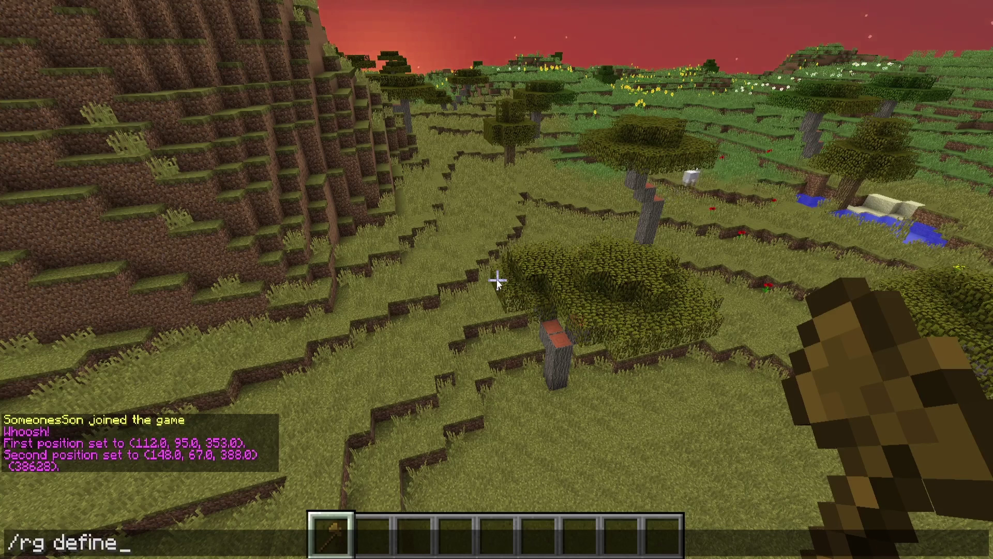
{"action": "type", "text": " test"}
{"action": "key", "text": "Return"}
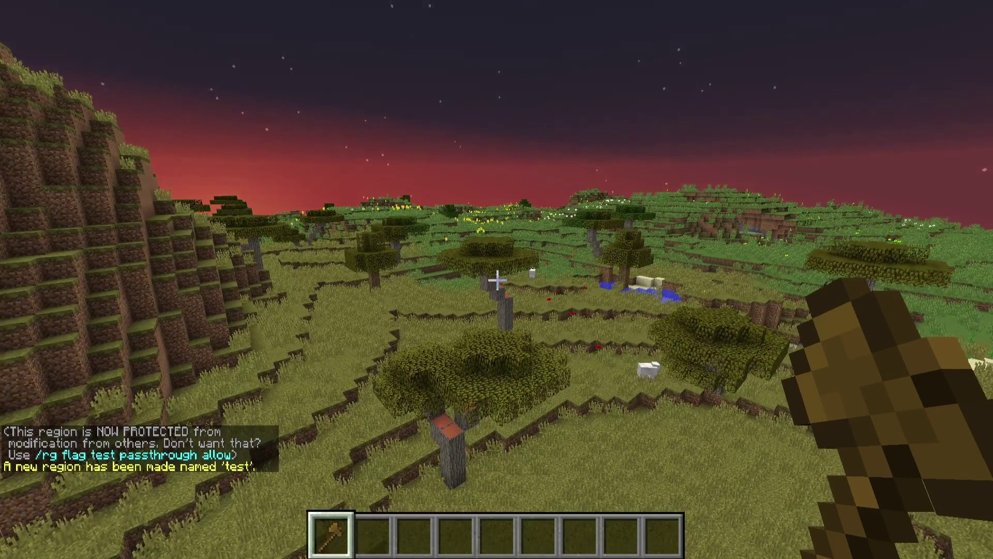
{"action": "key", "text": "slash"}
Run /wggui test to bring up region test's chest menu.
{"action": "type", "text": "wg"}
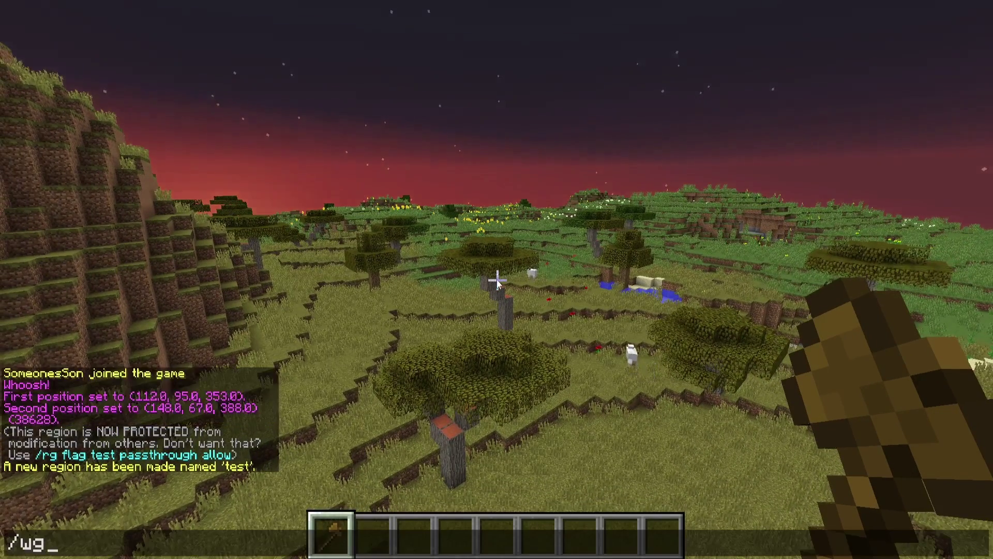
{"action": "type", "text": "gui"}
{"action": "key", "text": "Return"}
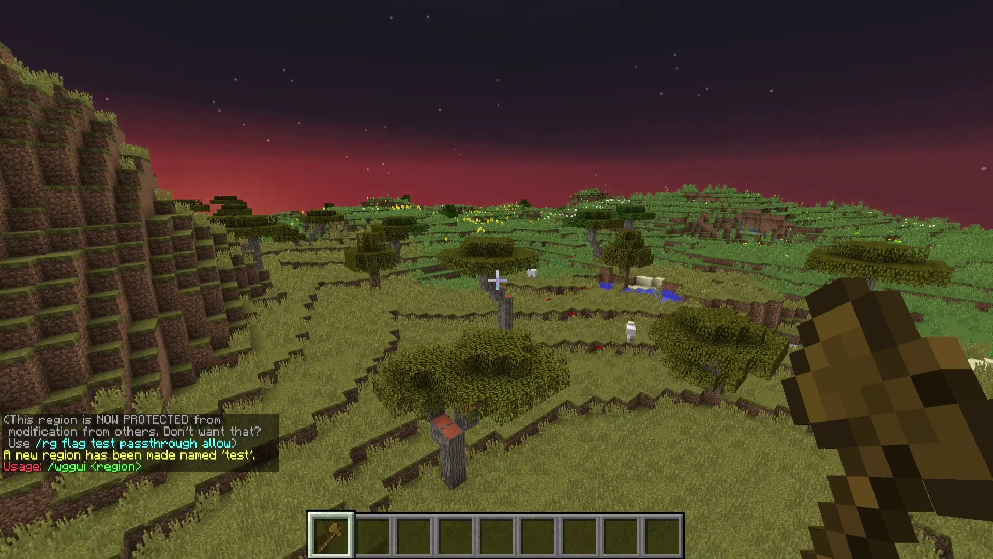
{"action": "key", "text": "slash"}
{"action": "key", "text": "Up"}
{"action": "type", "text": "te"}
{"action": "key", "text": "BackSpace"}
{"action": "key", "text": "BackSpace"}
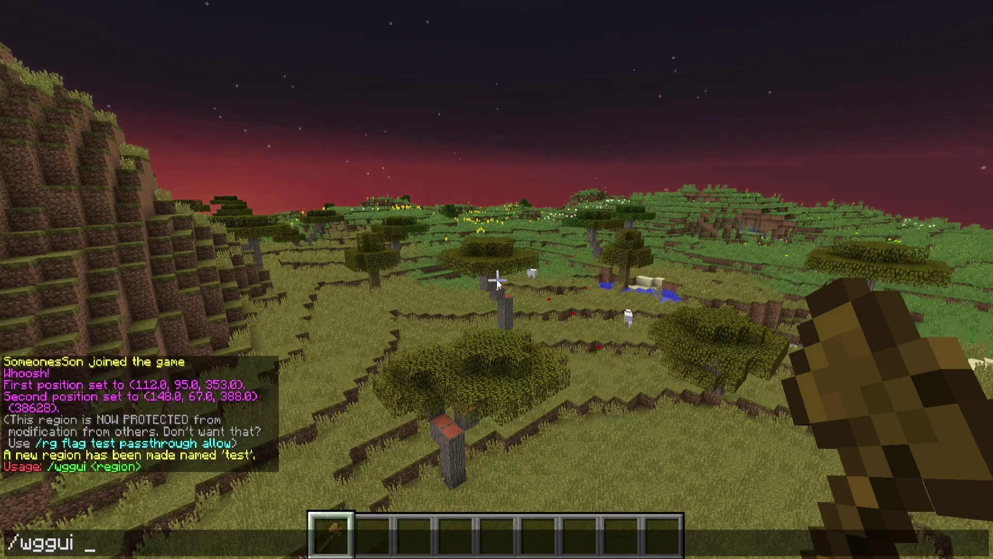
{"action": "type", "text": "test"}
{"action": "key", "text": "Return"}
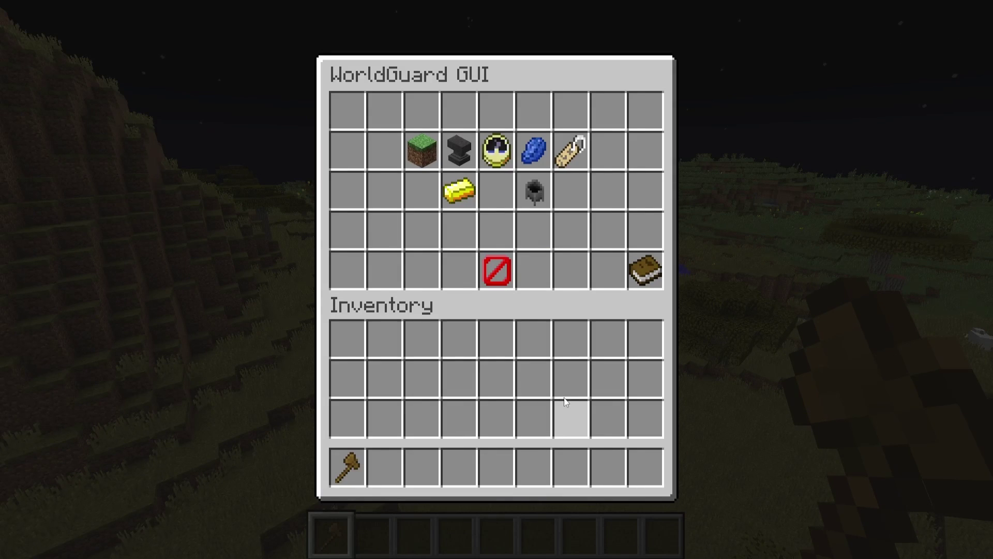
Allow block-break and, on the second flags page, invincible for region test.
{"action": "left_click", "coordinate": [422, 155]}
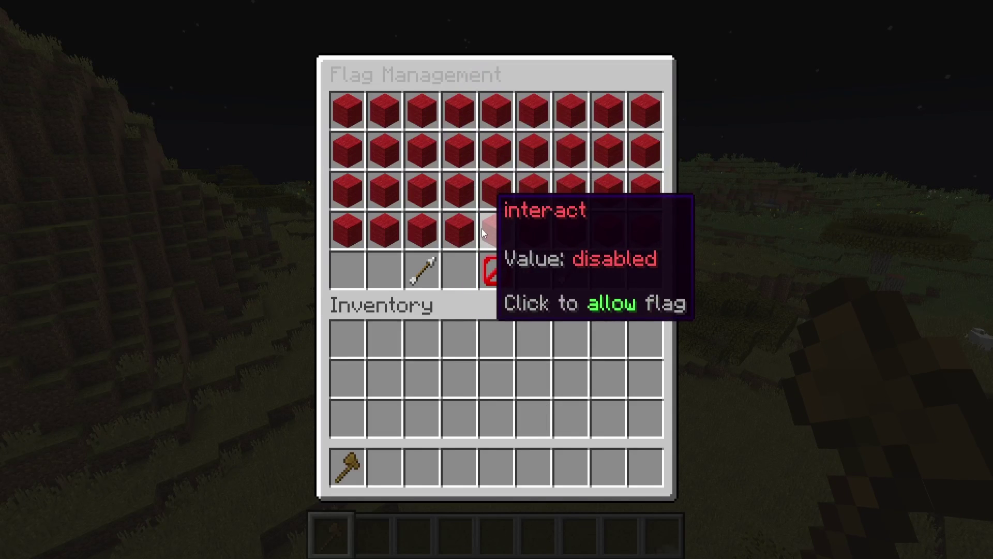
{"action": "left_click", "coordinate": [603, 190]}
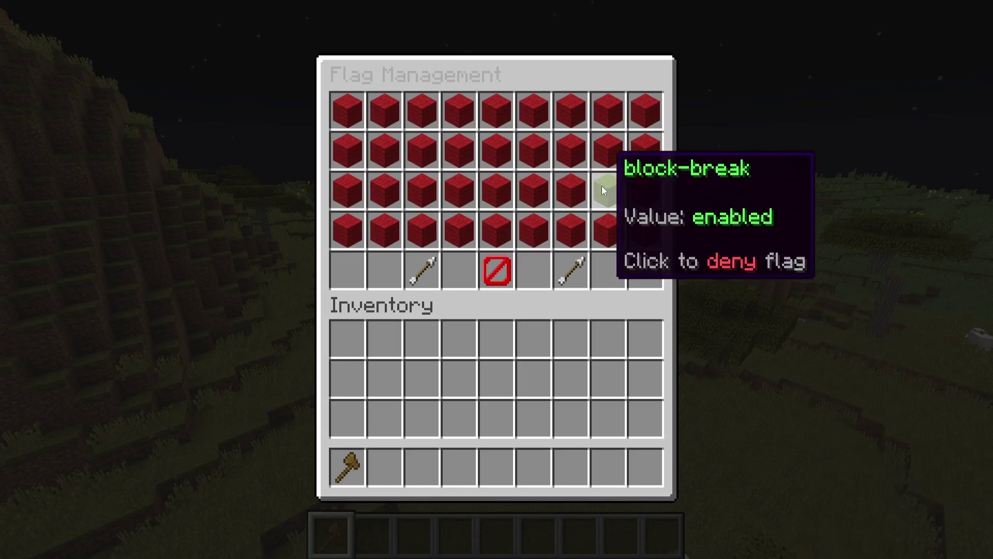
{"action": "left_click", "coordinate": [582, 265]}
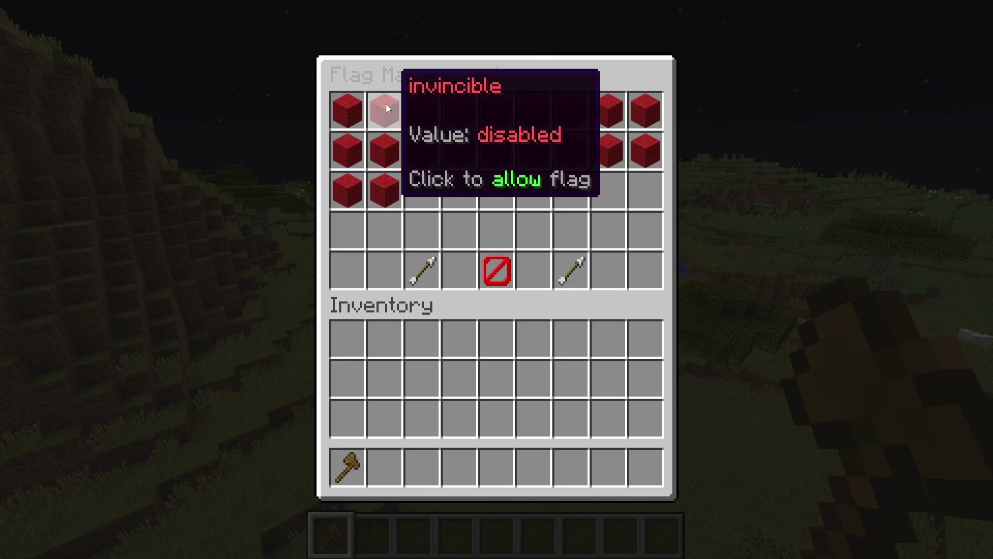
{"action": "left_click", "coordinate": [383, 100]}
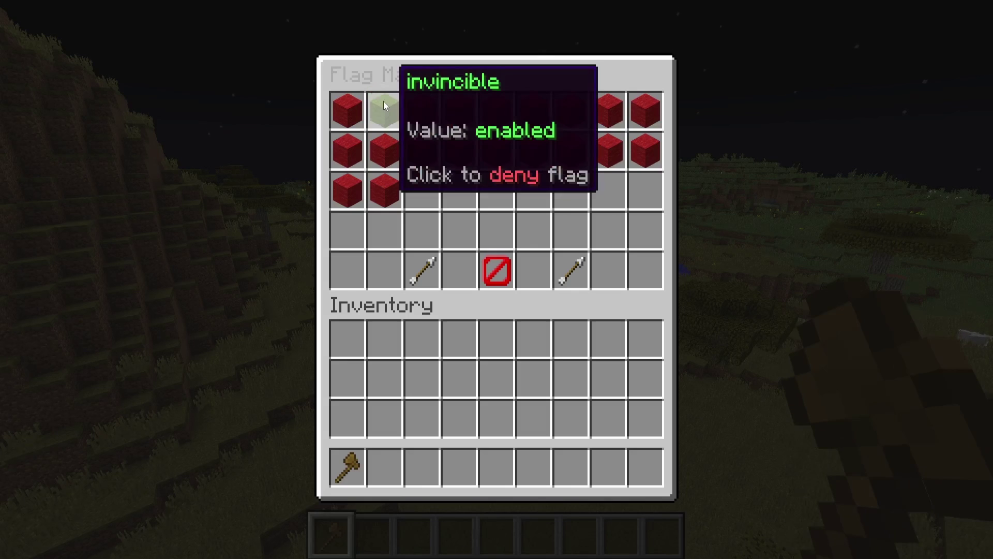
{"action": "left_click", "coordinate": [489, 271]}
Rerun /wggui test and confirm invincible is allowed on flags page two.
{"action": "key", "text": "t"}
{"action": "key", "text": "Up"}
{"action": "key", "text": "Return"}
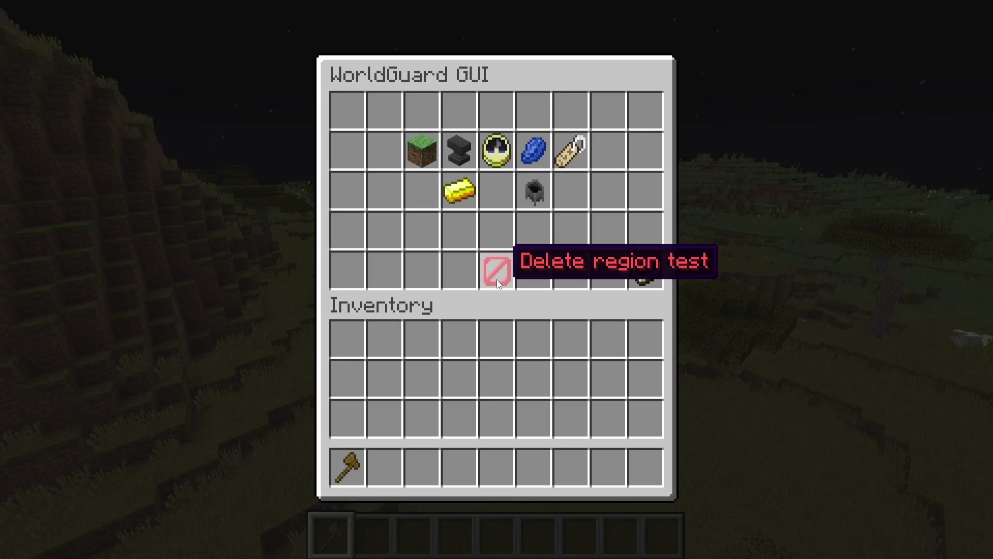
{"action": "left_click", "coordinate": [412, 156]}
{"action": "left_click", "coordinate": [558, 270]}
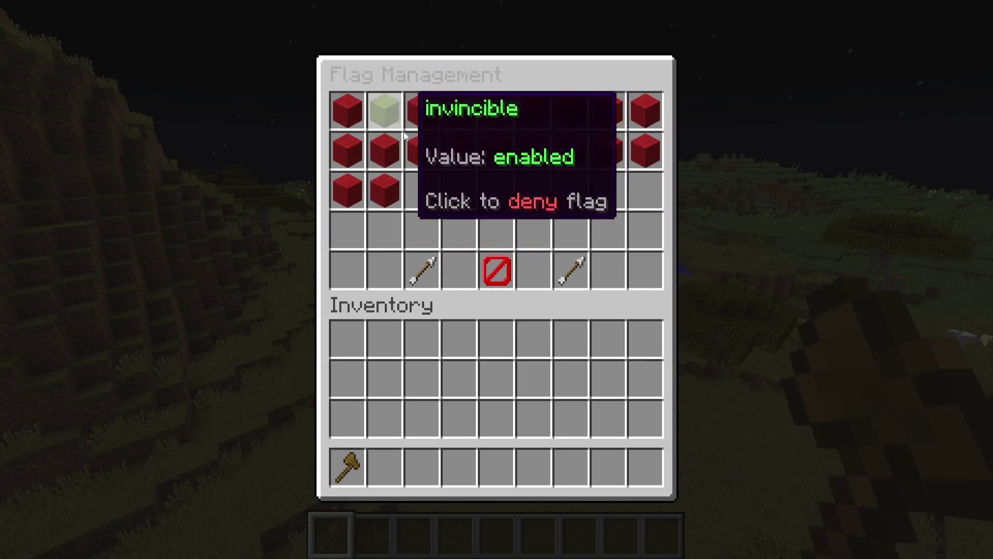
{"action": "left_click", "coordinate": [495, 274]}
Rerun /wggui test, save region test as a template, then go back to the main menu.
{"action": "key", "text": "t"}
{"action": "key", "text": "Up"}
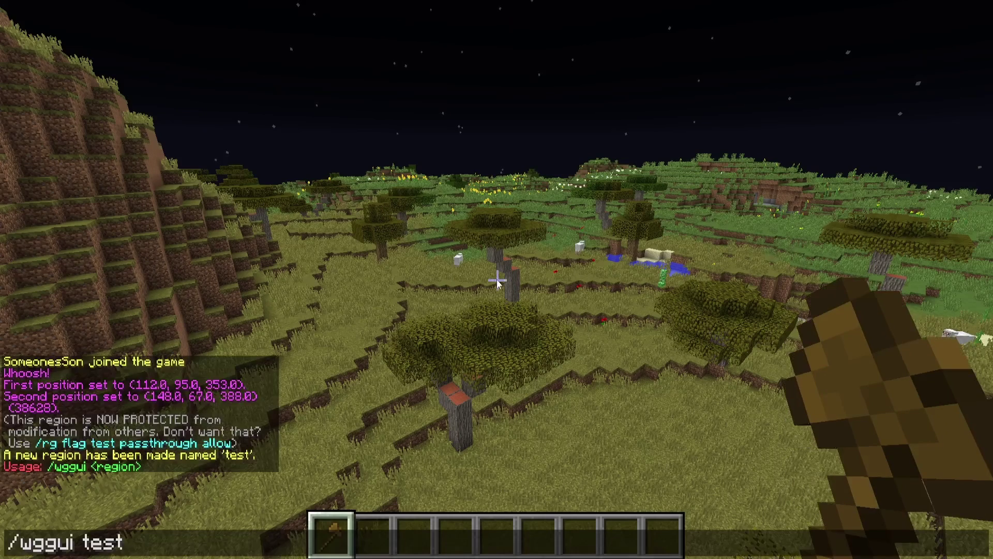
{"action": "key", "text": "Return"}
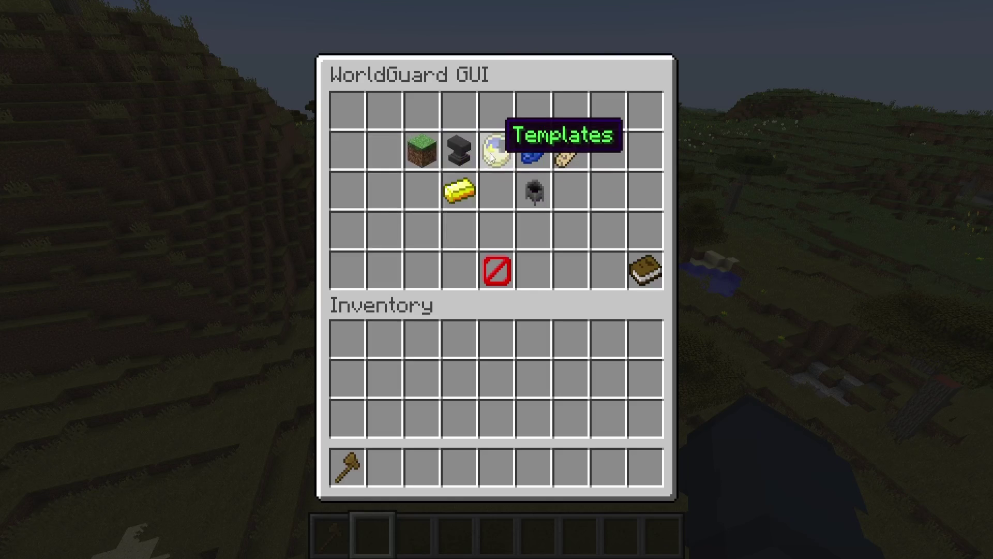
{"action": "left_click", "coordinate": [489, 153]}
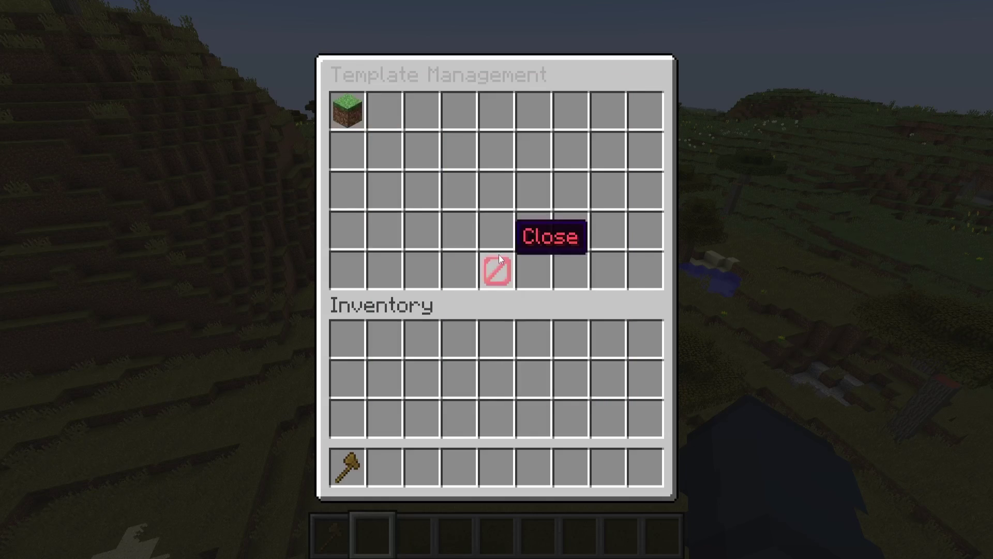
{"action": "left_click", "coordinate": [498, 263]}
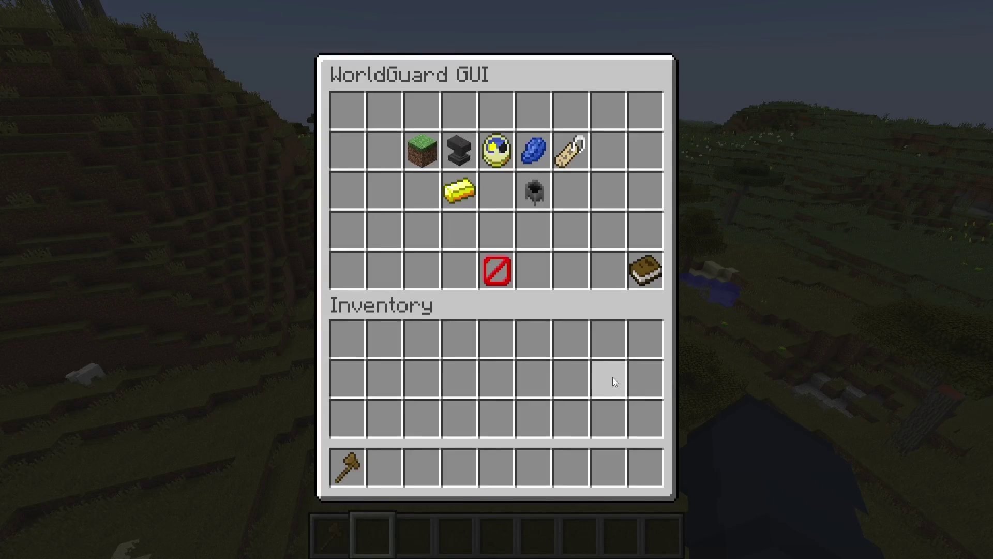
Show region test's border for 15 seconds, then rerun /wggui test.
{"action": "left_click", "coordinate": [536, 154]}
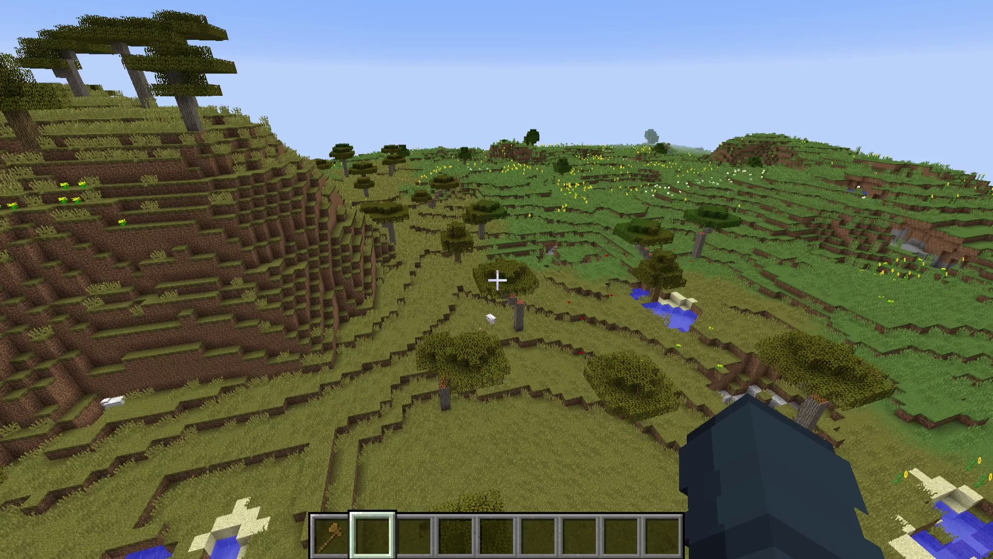
{"action": "key", "text": "t"}
{"action": "key", "text": "Up"}
{"action": "key", "text": "Return"}
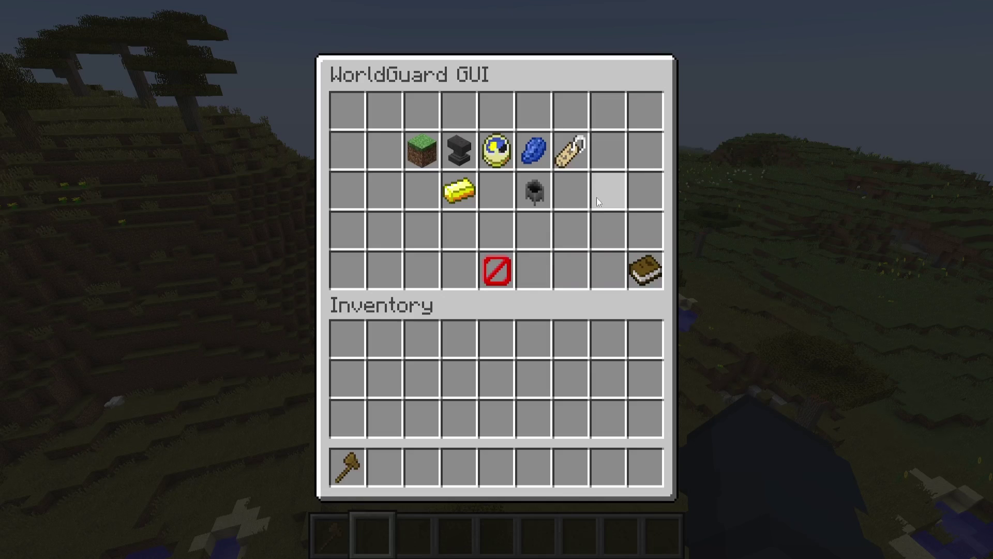
View the empty Blocked Commands list, go back, and choose Delete region test.
{"action": "left_click", "coordinate": [539, 193]}
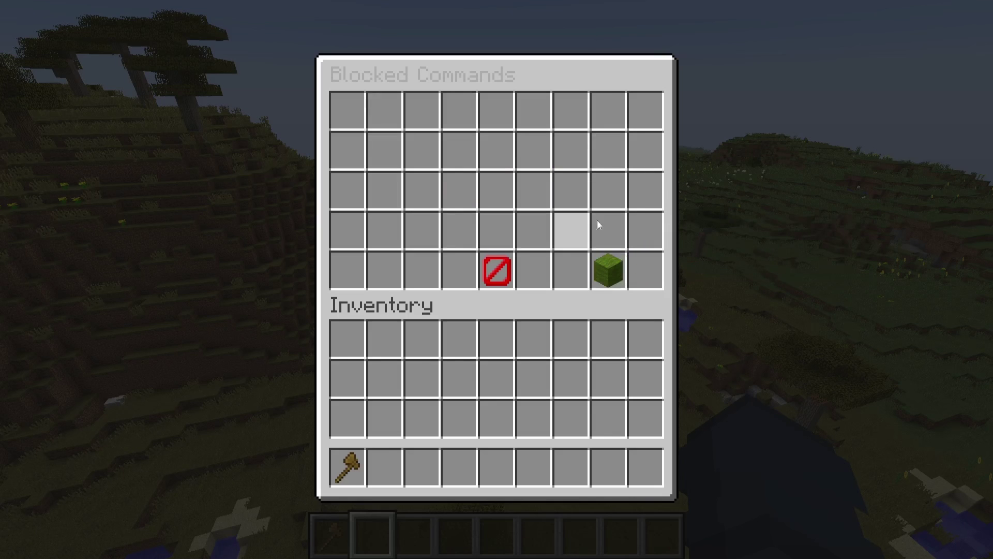
{"action": "left_click", "coordinate": [503, 271]}
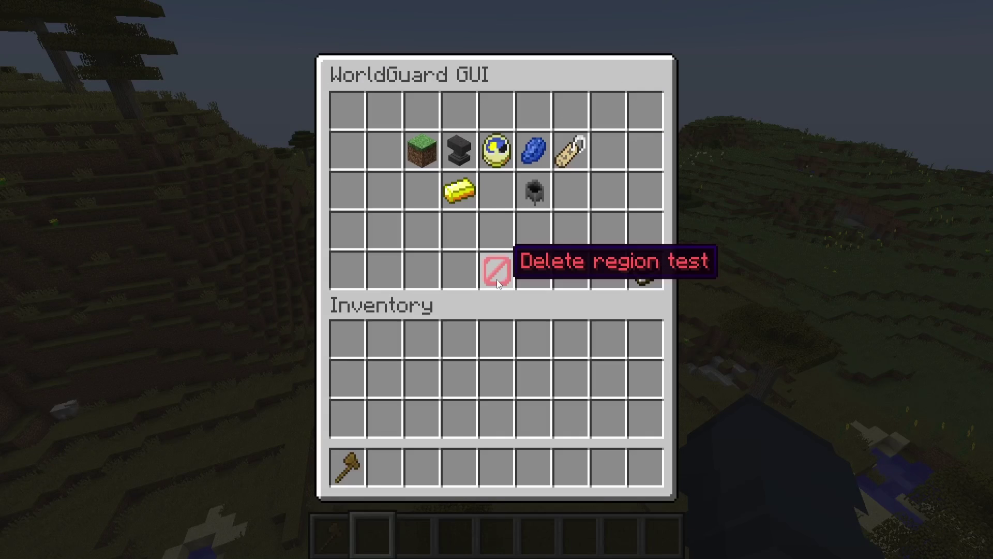
{"action": "left_click", "coordinate": [504, 274]}
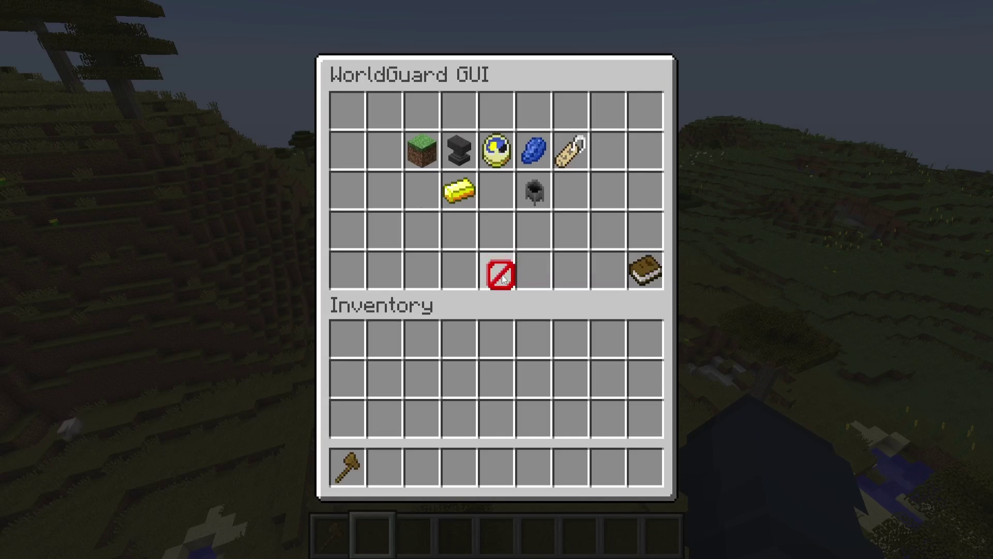